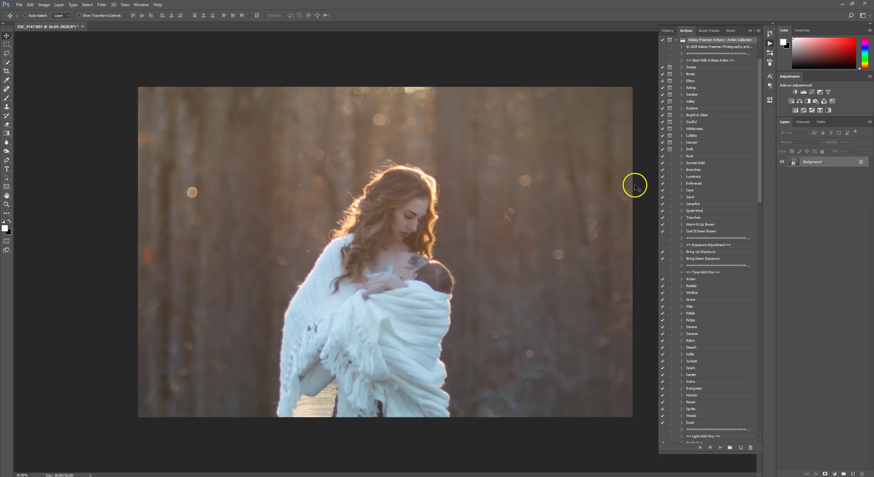
Play the Rust action from the base actions section on the portrait
click(722, 61)
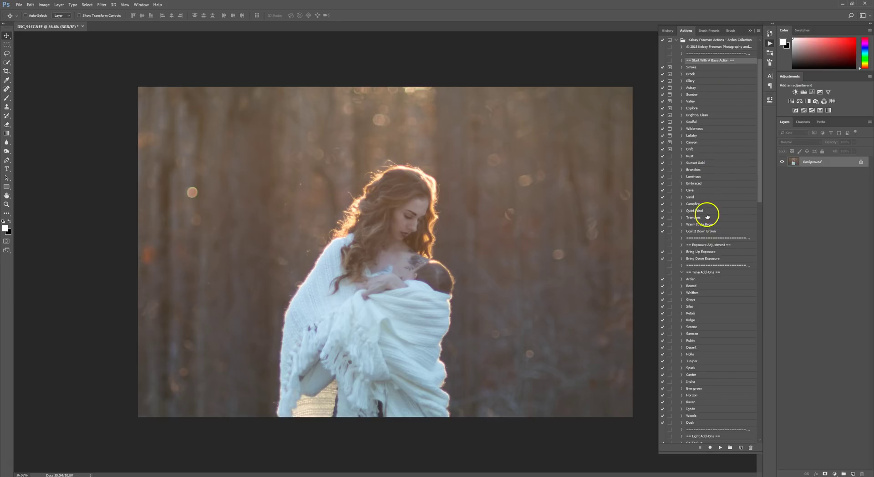
click(698, 155)
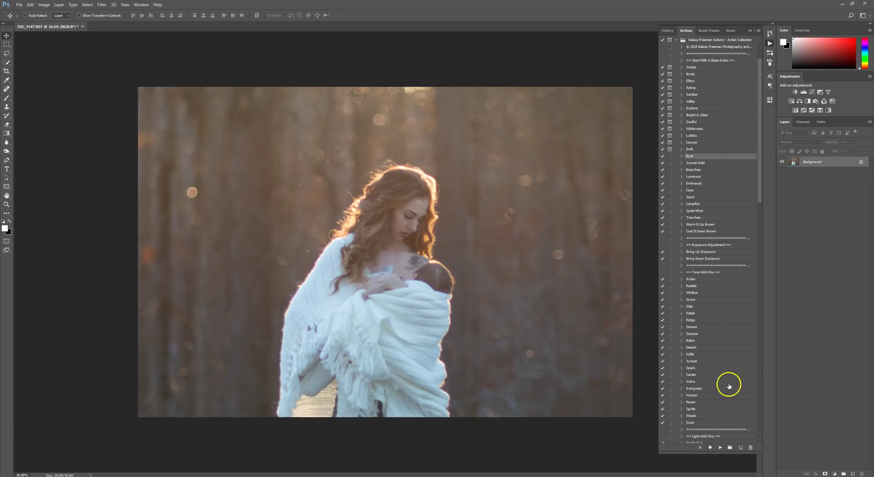
click(721, 447)
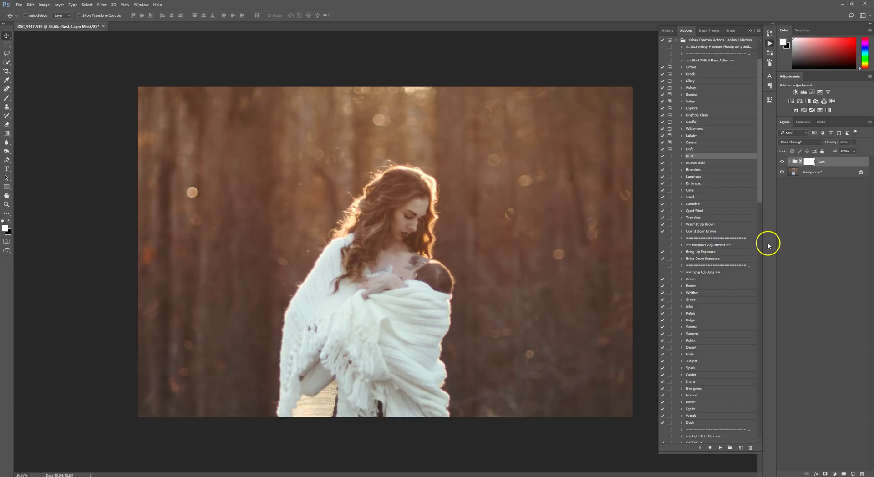
Raise the Rust layer group's opacity to 100%
click(854, 142)
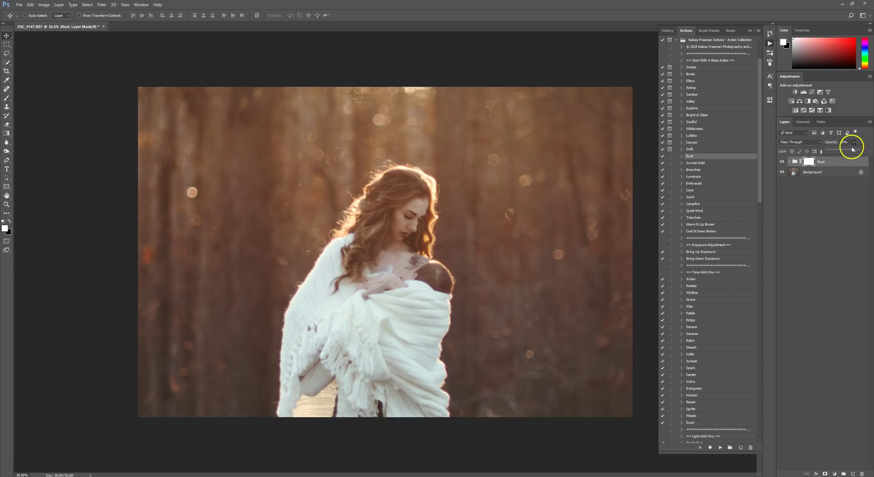
drag(855, 152, 871, 153)
click(845, 216)
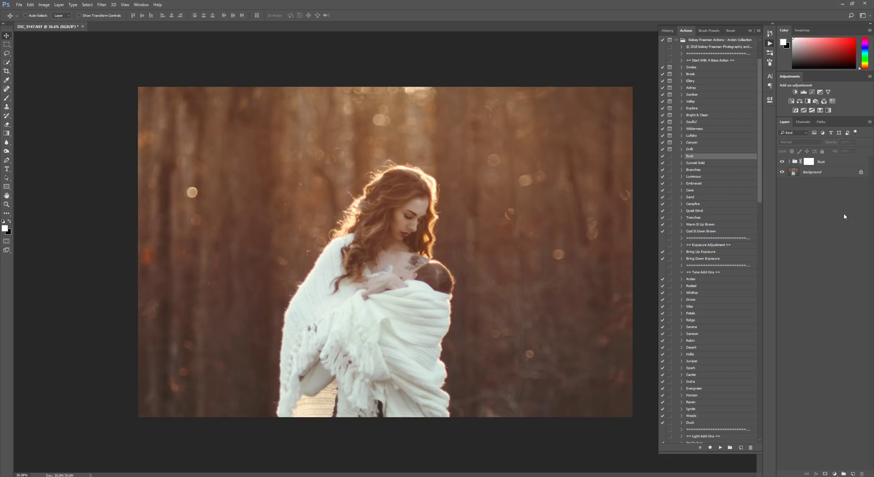
click(845, 164)
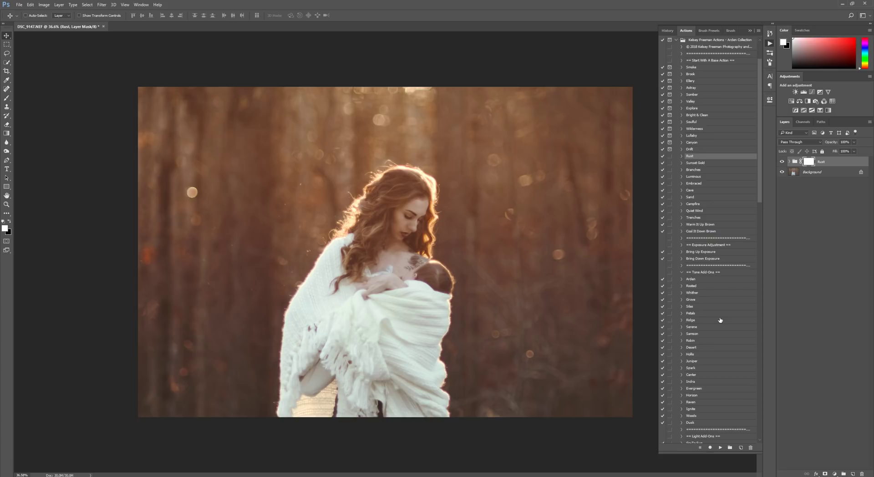
Play the Horizon tone add-on and lower its opacity to 32%
click(727, 273)
scroll(727, 276, down, 4)
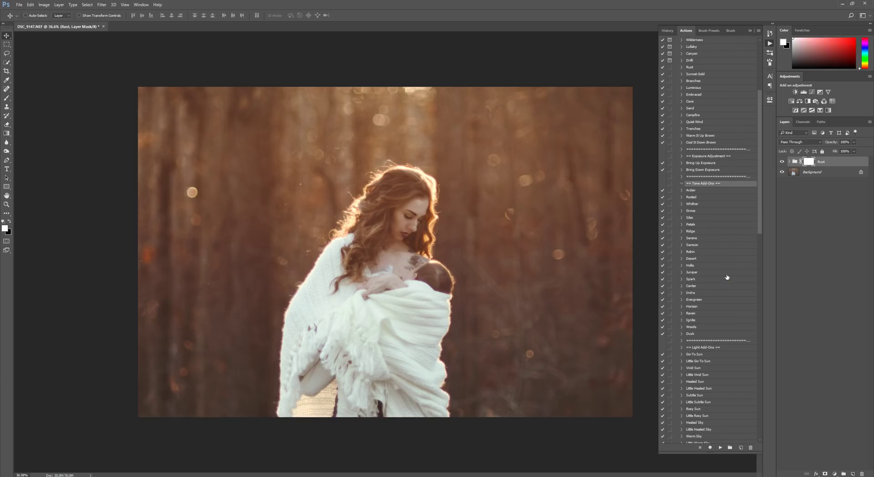
click(712, 307)
click(720, 447)
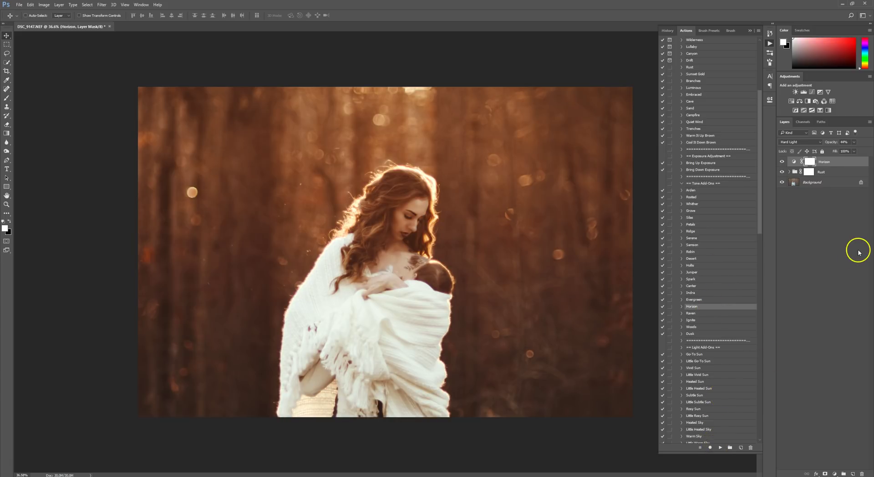
click(855, 143)
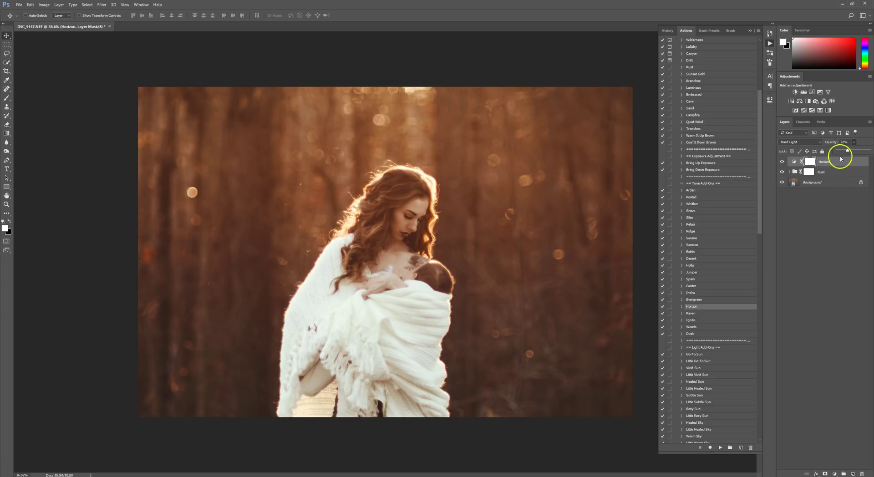
click(716, 195)
Play the Arden tone add-on and set its group opacity to 30%
click(715, 190)
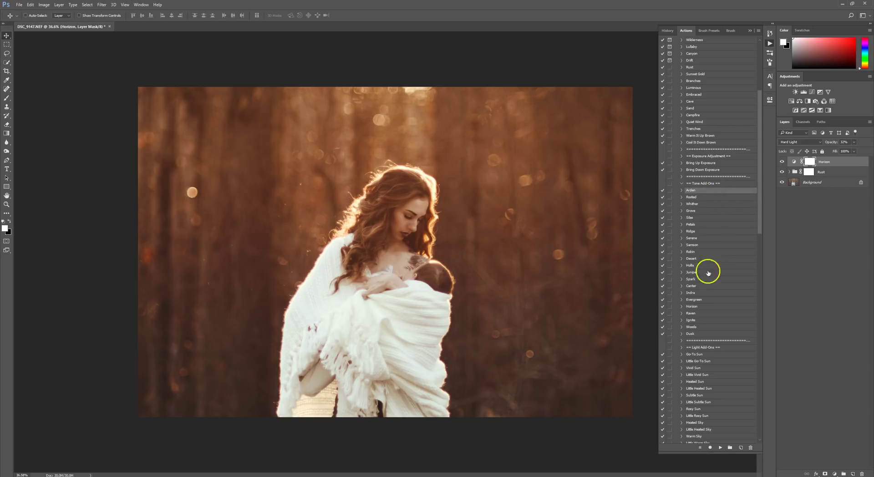
click(720, 448)
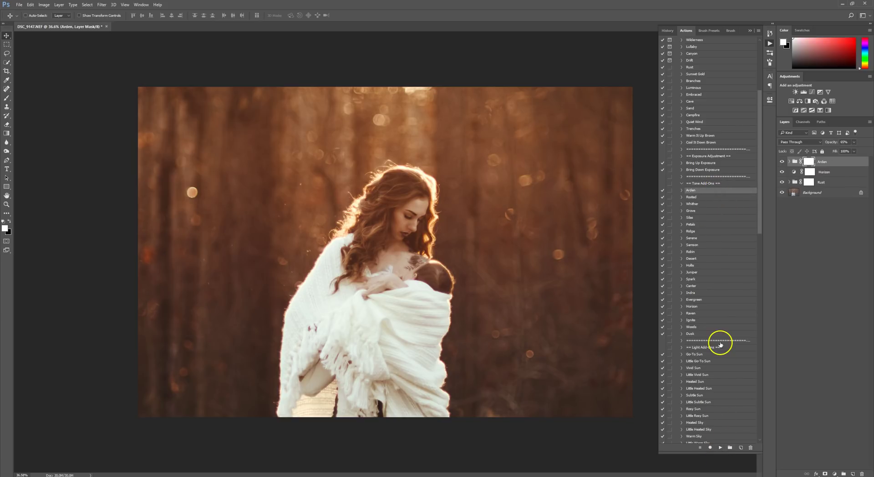
click(701, 315)
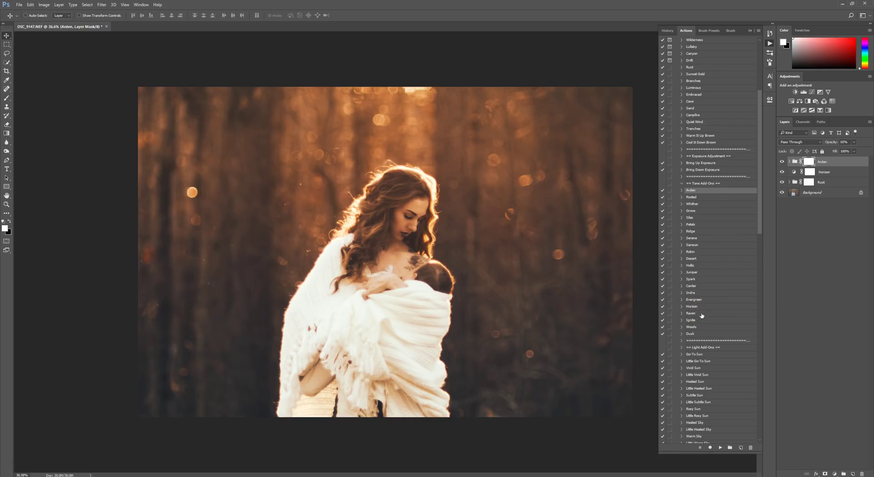
drag(854, 142, 843, 152)
drag(843, 152, 843, 152)
drag(761, 187, 754, 244)
Play Go-To Sun from Light Add-Ons and drag the glow to the photo's top centre
click(715, 178)
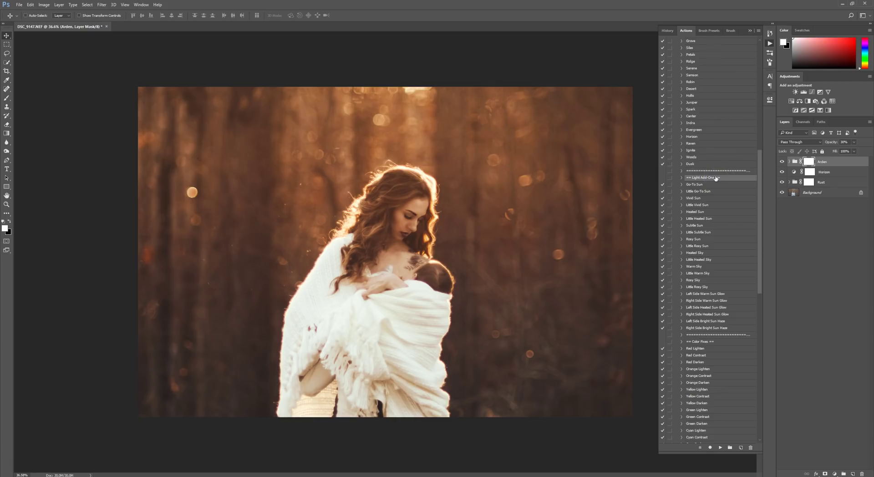
click(718, 178)
click(719, 184)
click(721, 446)
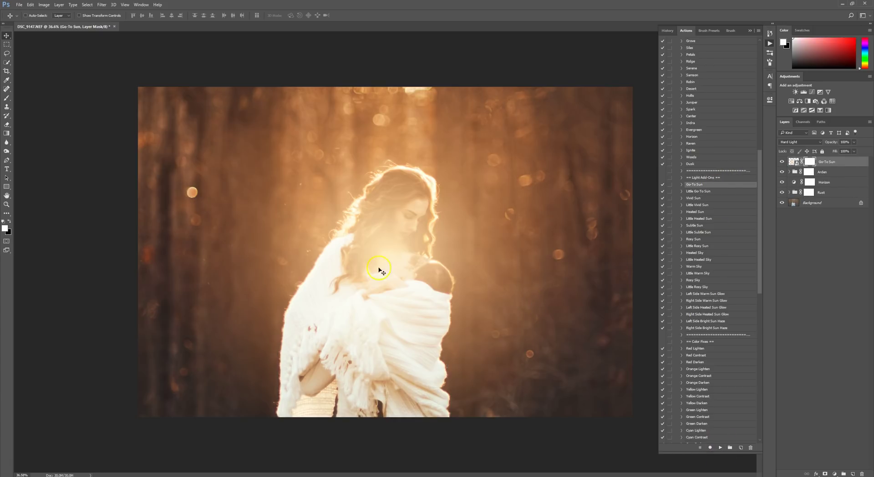
drag(379, 270, 381, 209)
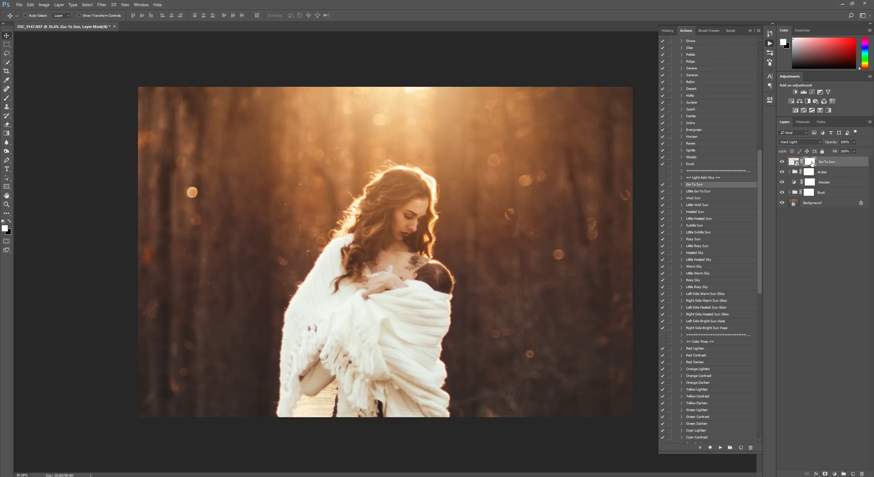
Set up a black, 0% hardness Brush at 100% opacity
click(7, 98)
click(9, 222)
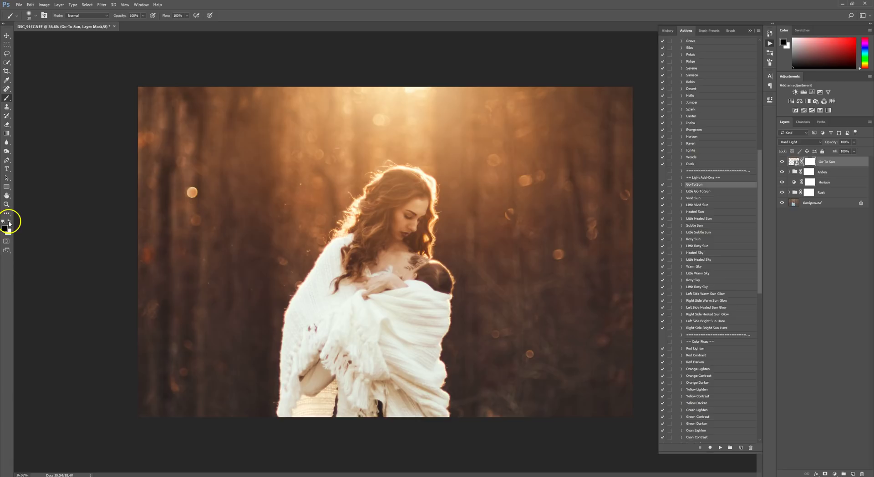
click(5, 228)
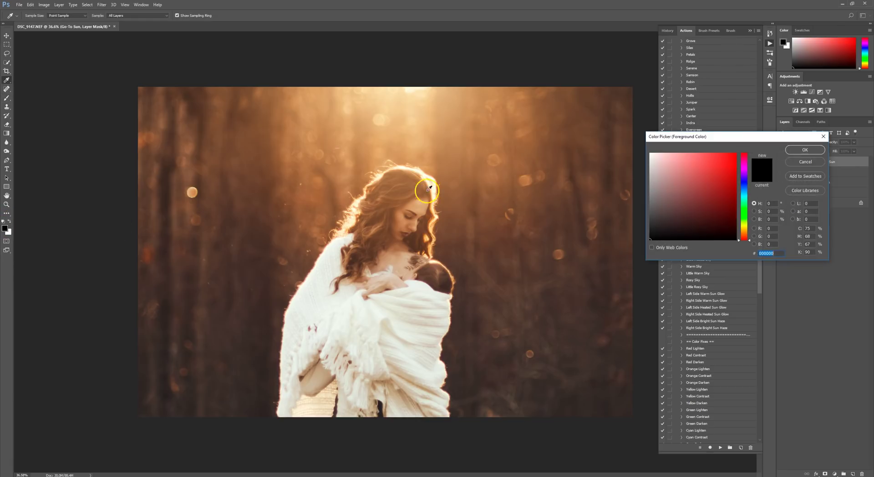
click(807, 151)
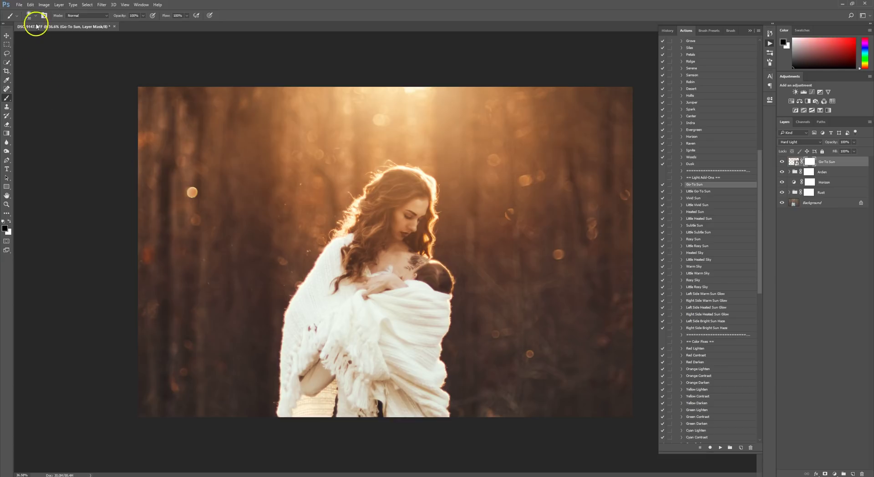
click(35, 16)
drag(38, 51, 75, 39)
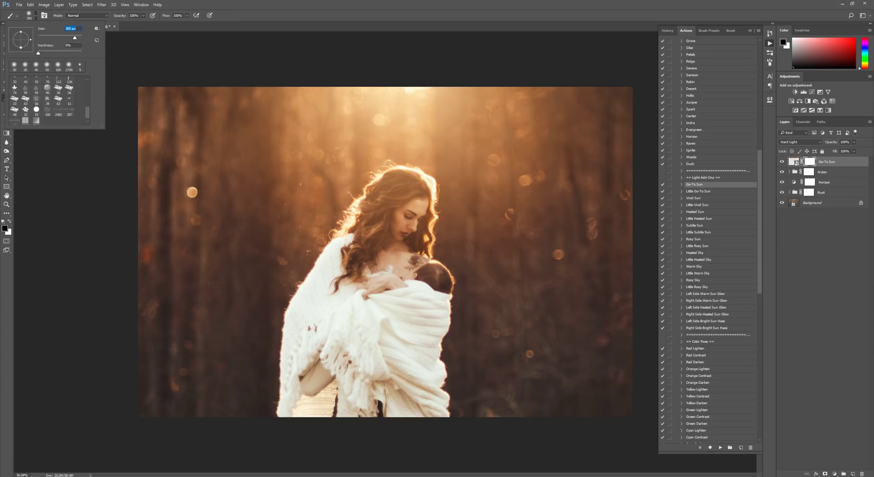
click(198, 5)
click(143, 16)
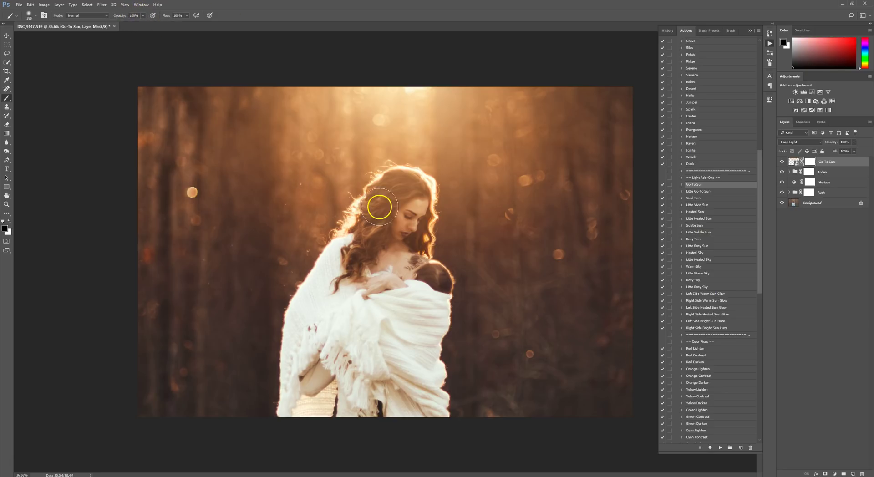
Paint the Go-To Sun mask with a smaller brush to remove glow from hair and face
click(390, 212)
key(bracketleft)
key(bracketleft)
key(bracketleft)
mouse_move(408, 205)
mouse_down()
mouse_move(412, 188)
mouse_move(416, 247)
mouse_move(366, 240)
mouse_move(350, 250)
mouse_up()
key(bracketleft)
key(bracketleft)
key(bracketleft)
mouse_move(377, 197)
mouse_down()
mouse_move(371, 193)
mouse_move(387, 179)
mouse_move(408, 175)
mouse_move(423, 185)
mouse_move(421, 254)
mouse_move(413, 194)
mouse_move(400, 179)
mouse_move(380, 194)
mouse_move(396, 202)
mouse_move(402, 182)
mouse_move(414, 196)
mouse_move(407, 216)
mouse_move(383, 240)
mouse_move(362, 236)
mouse_move(394, 269)
mouse_move(423, 268)
mouse_up()
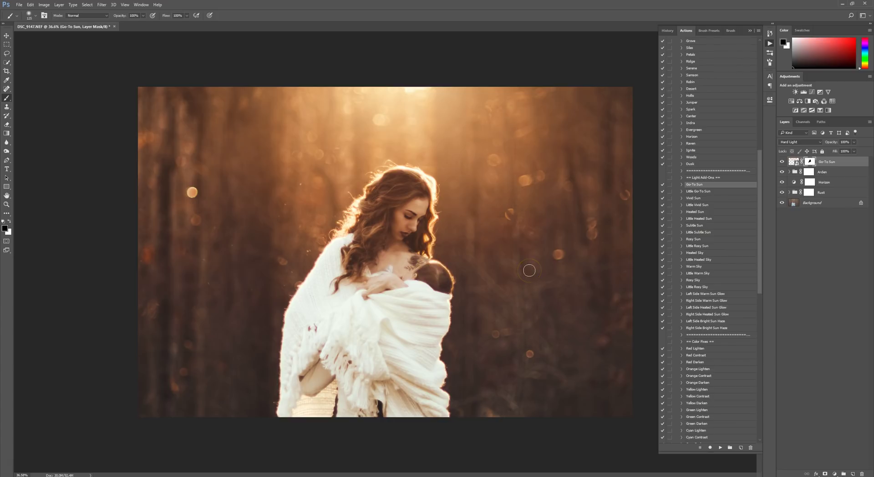
Play the Color Pop action from the Extras set
click(7, 37)
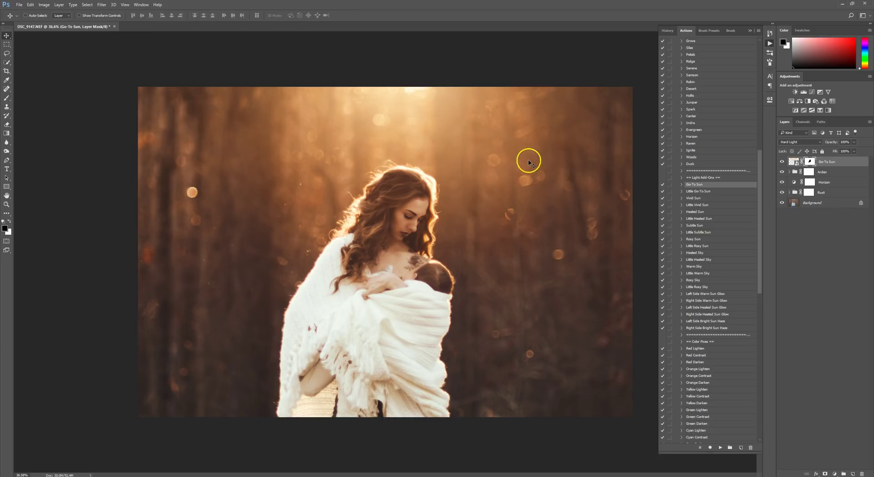
drag(759, 195, 758, 341)
click(711, 236)
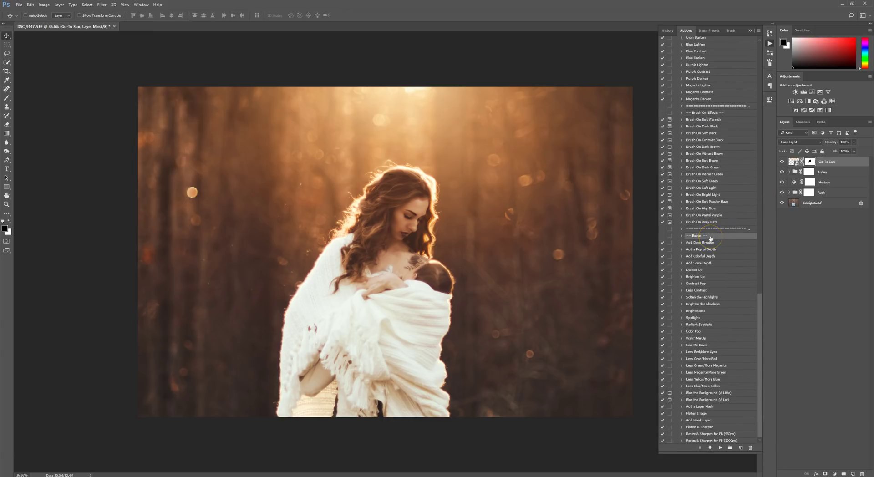
click(703, 331)
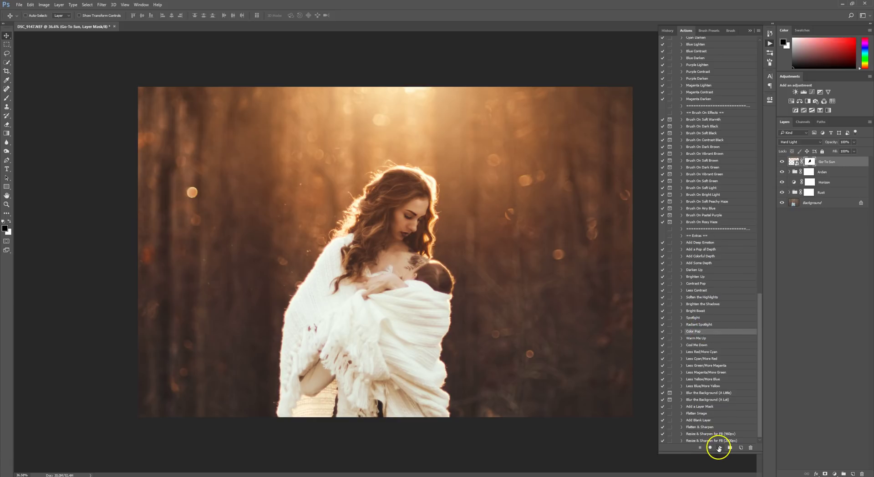
click(719, 449)
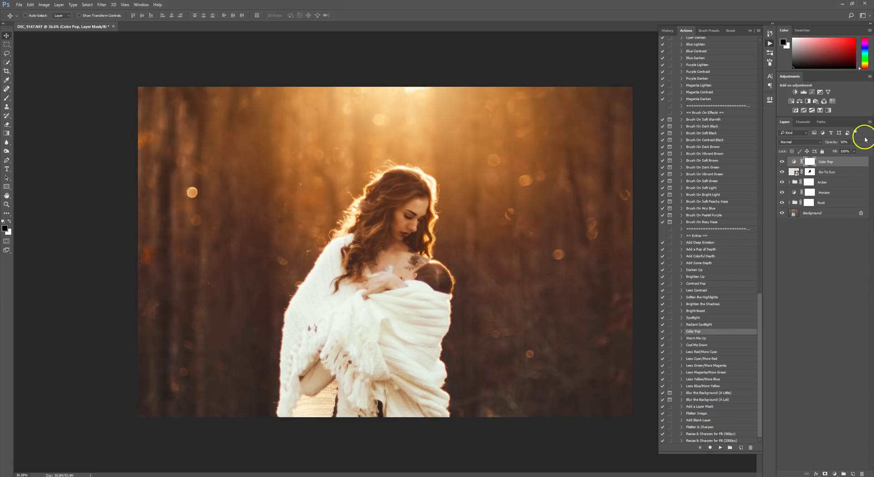
Lower the Color Pop layer to about 29% opacity and toggle it to compare
drag(853, 142, 843, 156)
click(781, 163)
click(781, 163)
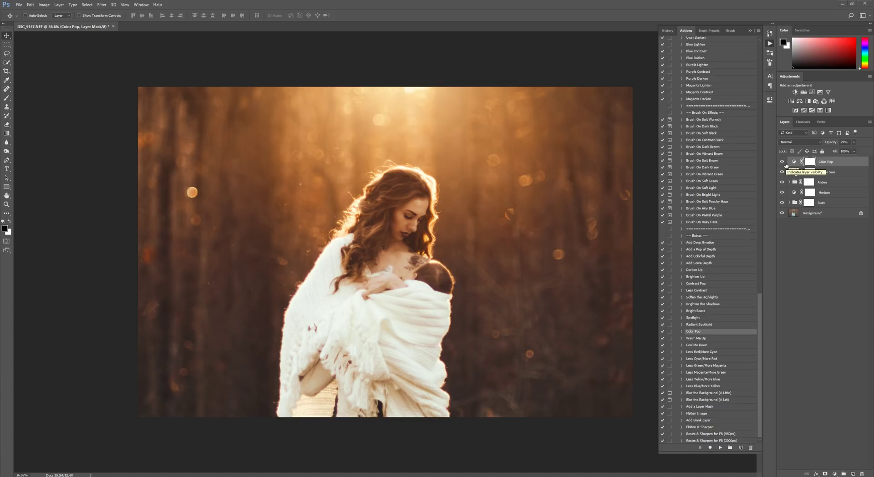
Play Brush On Soft Brown from the Brush On Effects set and continue past its message
click(720, 128)
scroll(720, 155, up, 3)
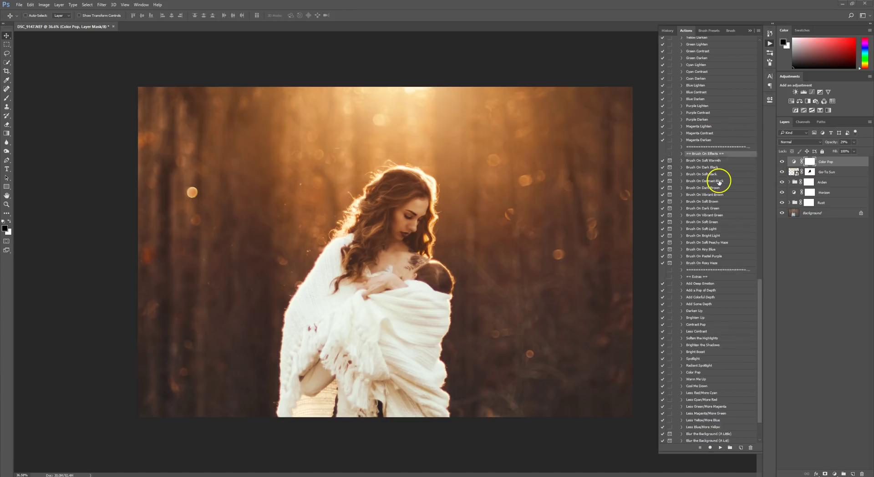
scroll(719, 181, up, 1)
key(ctrl+minus)
key(ctrl+minus)
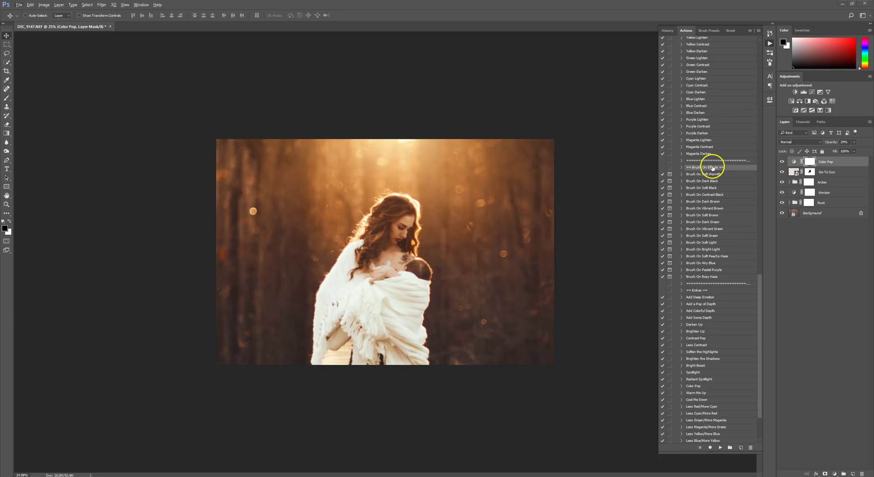
click(712, 215)
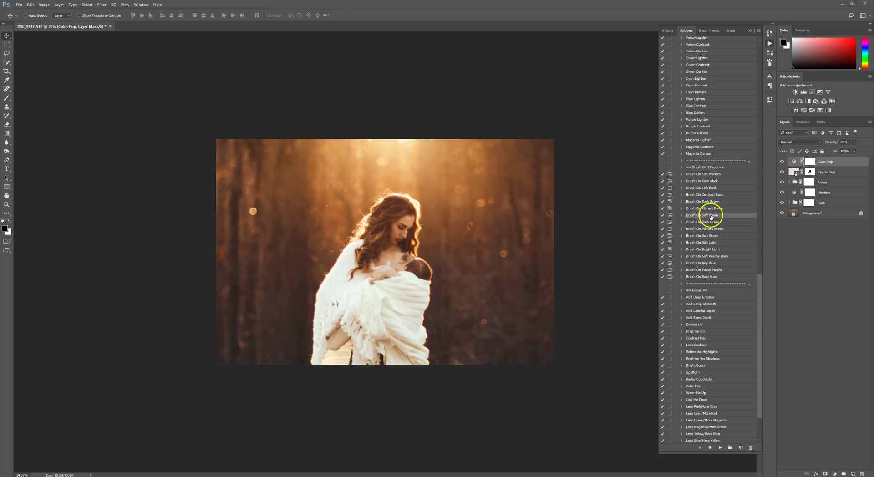
click(720, 447)
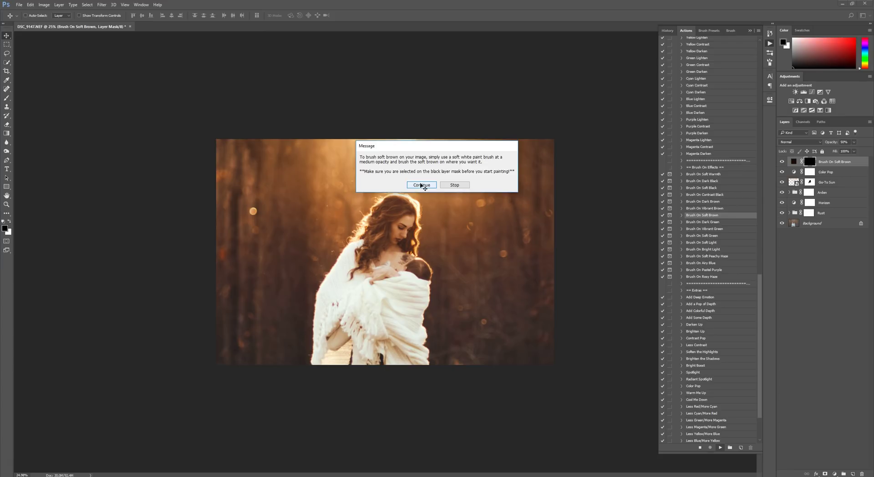
click(422, 185)
Set up a white Brush around 2900 px at roughly 61% opacity
click(7, 98)
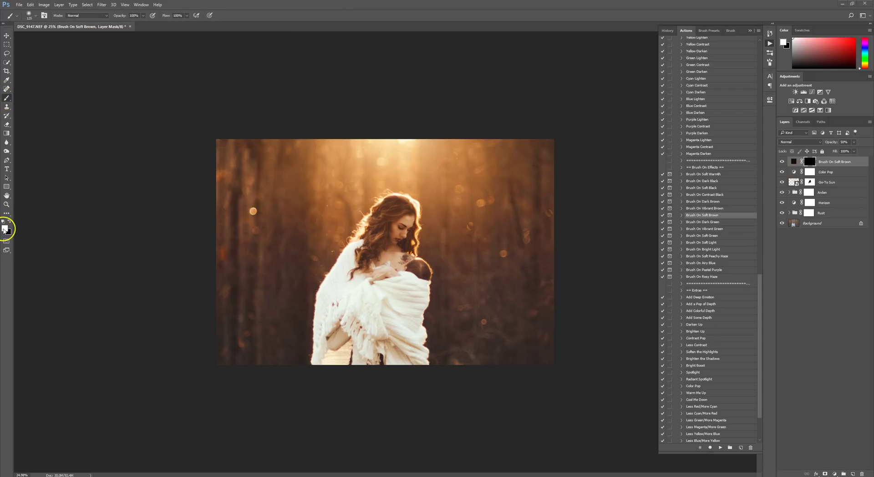
click(5, 229)
click(816, 151)
click(35, 20)
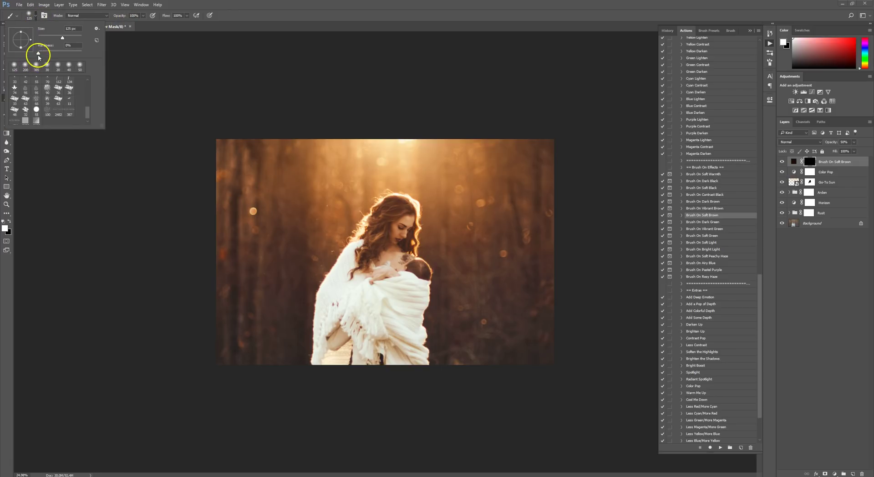
drag(61, 40, 78, 41)
key(Return)
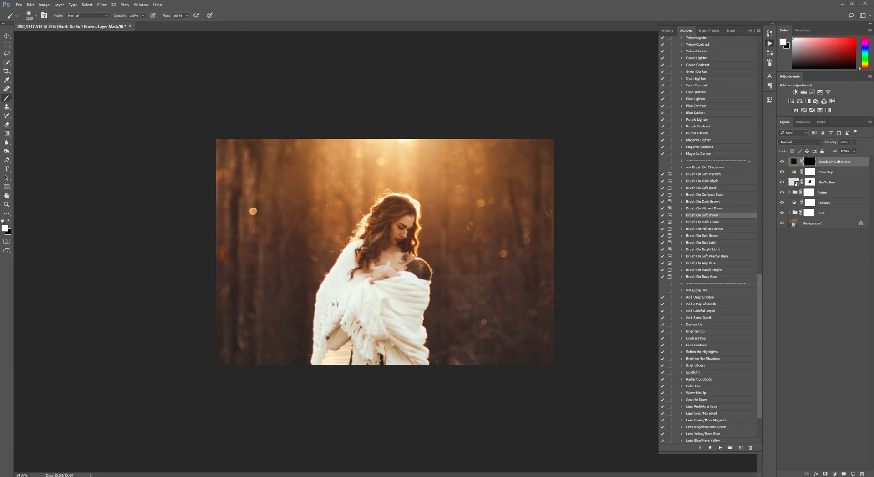
click(143, 16)
drag(143, 26, 132, 26)
Brush soft brown along the photo's left and bottom edges, then toggle the layer to compare
scroll(201, 270, down, 1)
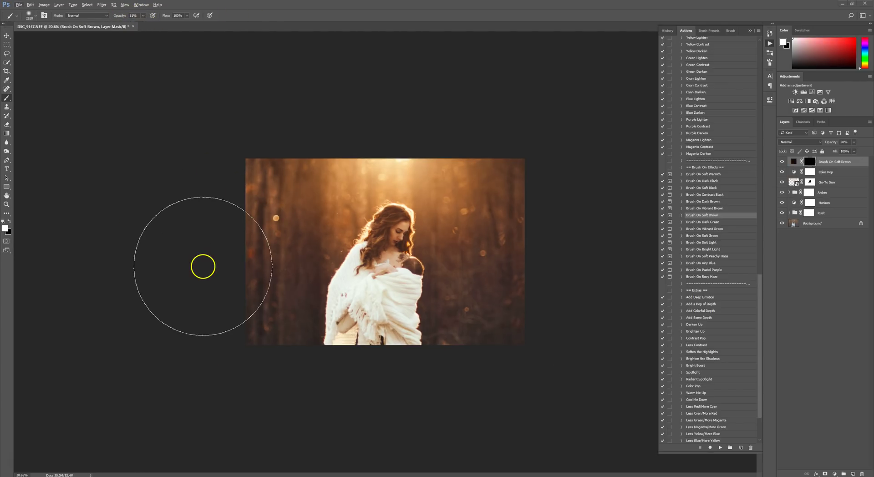
key(bracketright)
key(bracketright)
key(bracketright)
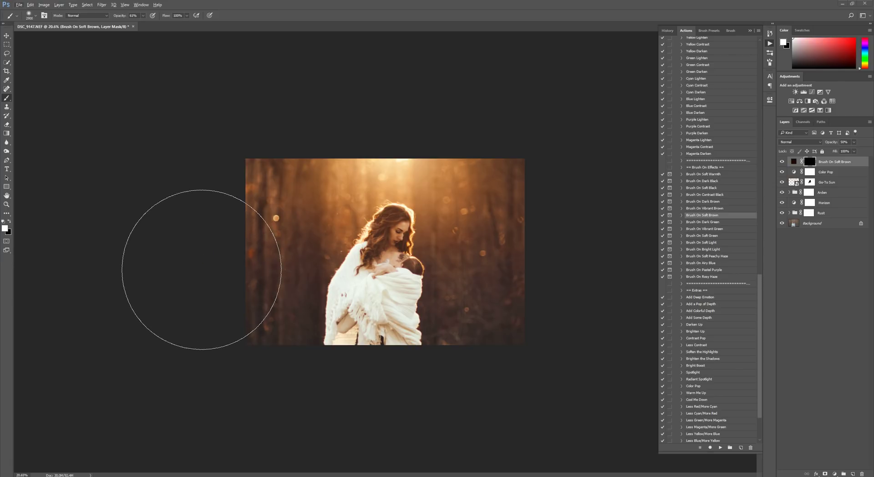
mouse_move(202, 270)
mouse_down()
mouse_move(215, 119)
mouse_move(239, 107)
mouse_move(227, 140)
mouse_move(217, 246)
mouse_move(222, 298)
mouse_move(254, 363)
mouse_move(213, 270)
mouse_move(193, 182)
mouse_move(213, 275)
mouse_move(253, 348)
mouse_move(304, 395)
mouse_move(379, 416)
mouse_move(442, 404)
mouse_move(510, 357)
mouse_move(574, 153)
mouse_move(589, 171)
mouse_move(572, 143)
mouse_move(572, 256)
mouse_move(545, 322)
mouse_move(519, 357)
mouse_move(226, 357)
mouse_move(204, 324)
mouse_move(191, 184)
mouse_move(190, 241)
mouse_move(245, 381)
mouse_move(260, 393)
mouse_move(262, 382)
mouse_move(399, 405)
mouse_up()
click(782, 162)
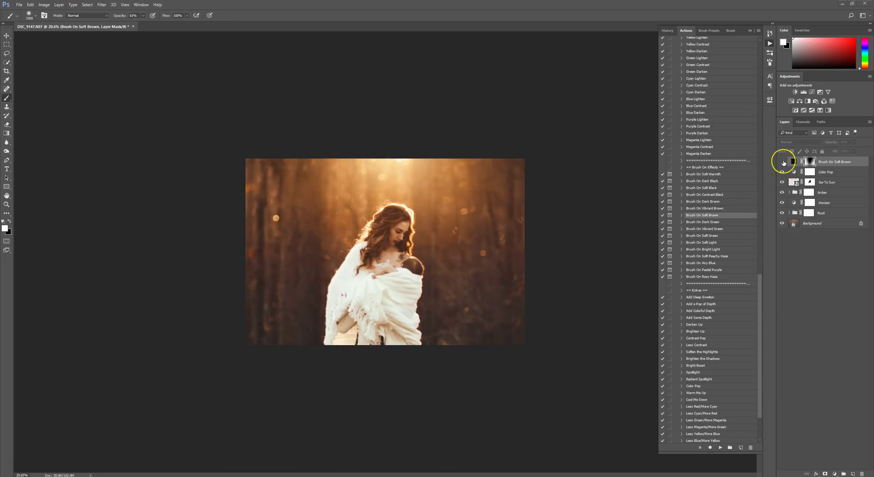
click(782, 162)
scroll(428, 348, up, 3)
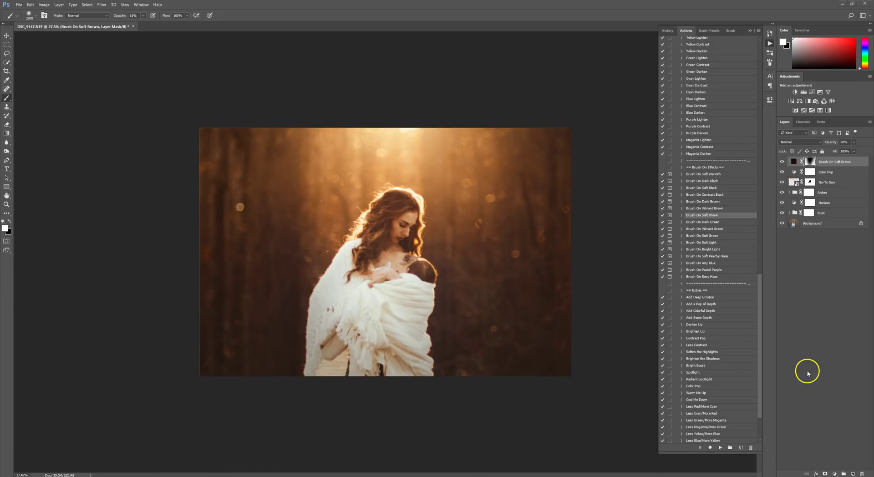
Play Brush On Dark Brown, continue past its message, and slightly lower the brush opacity
click(709, 201)
click(720, 448)
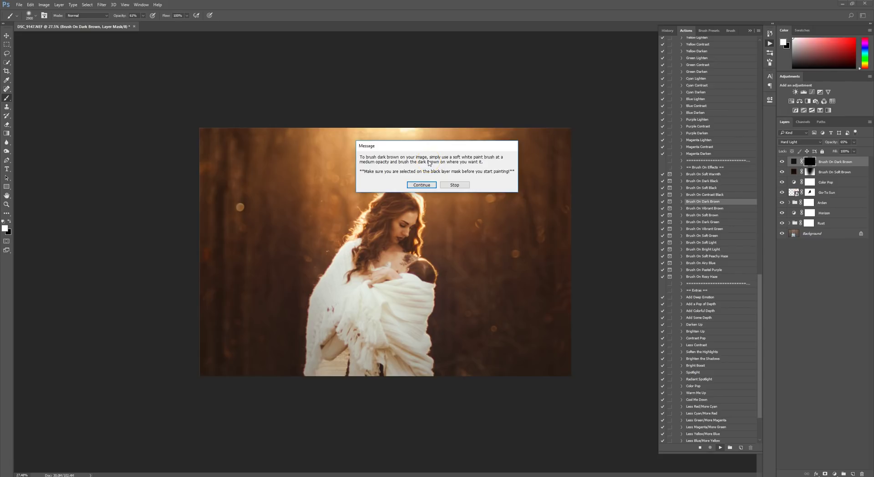
click(422, 185)
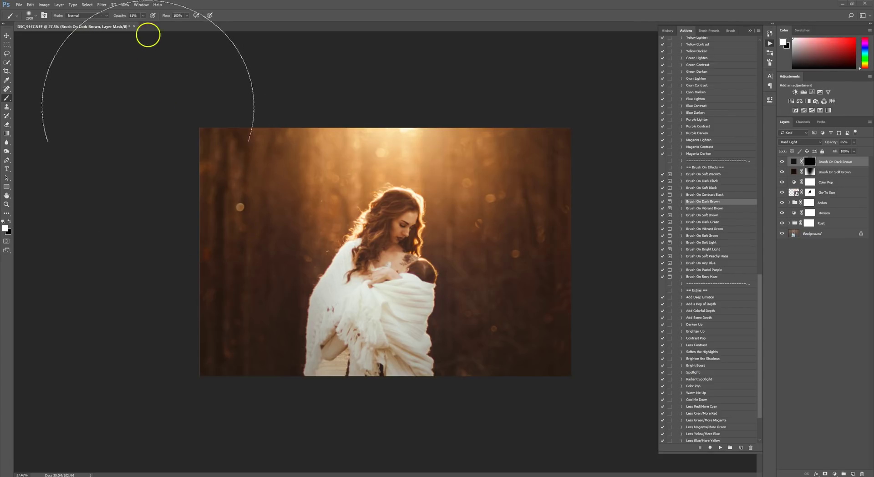
click(143, 16)
drag(144, 23, 140, 26)
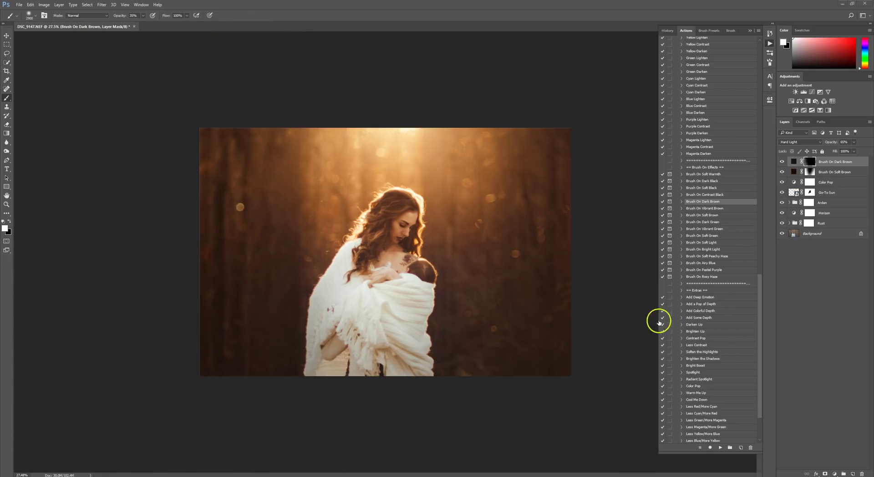
scroll(589, 201, down, 1)
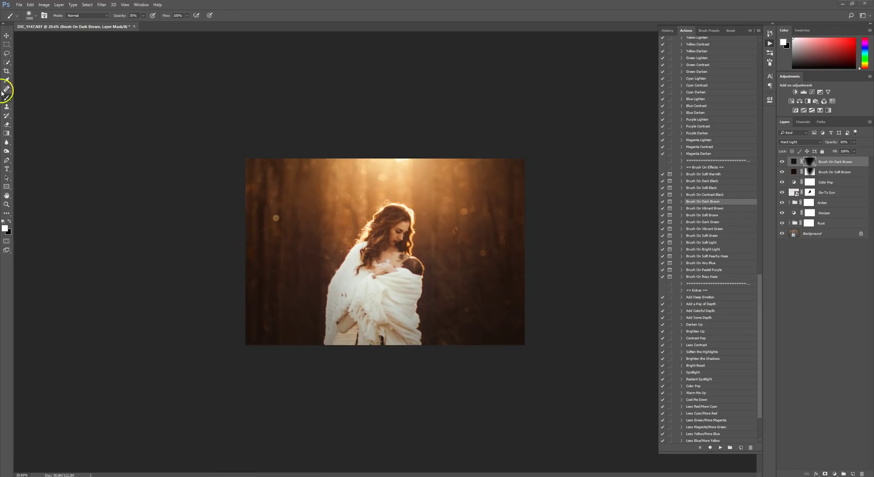
click(6, 37)
key(ctrl+plus)
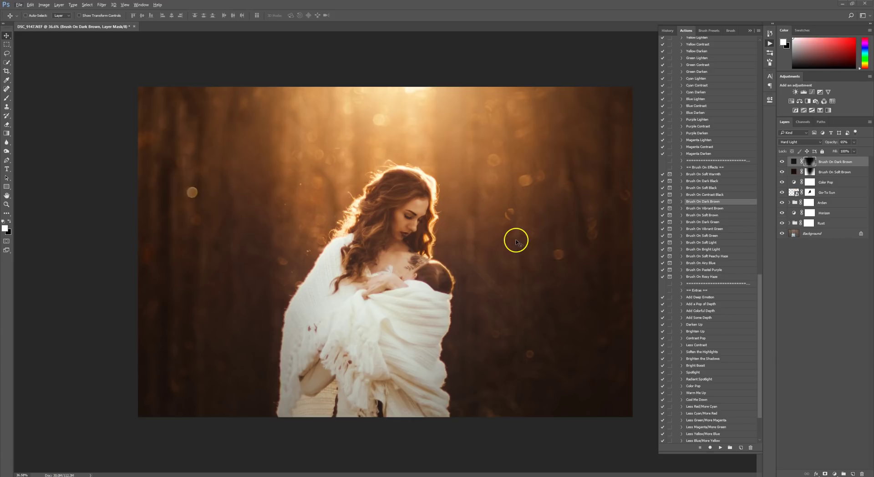
alt+click(782, 234)
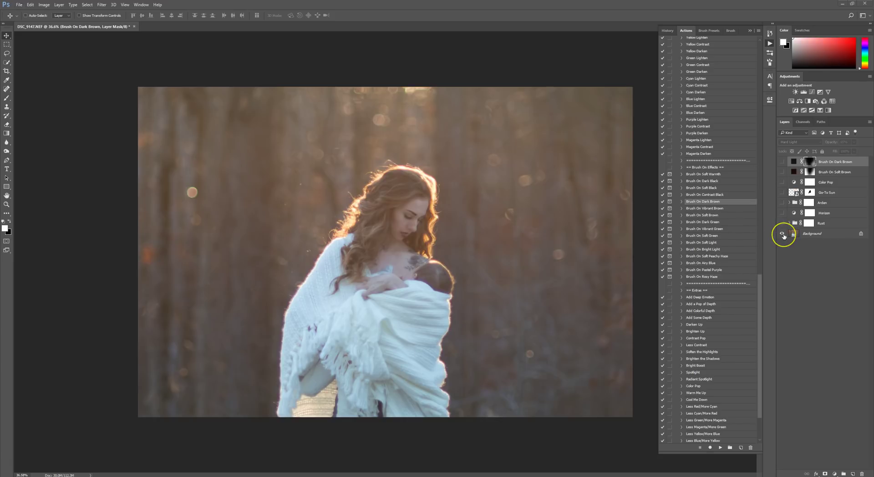
alt+click(782, 234)
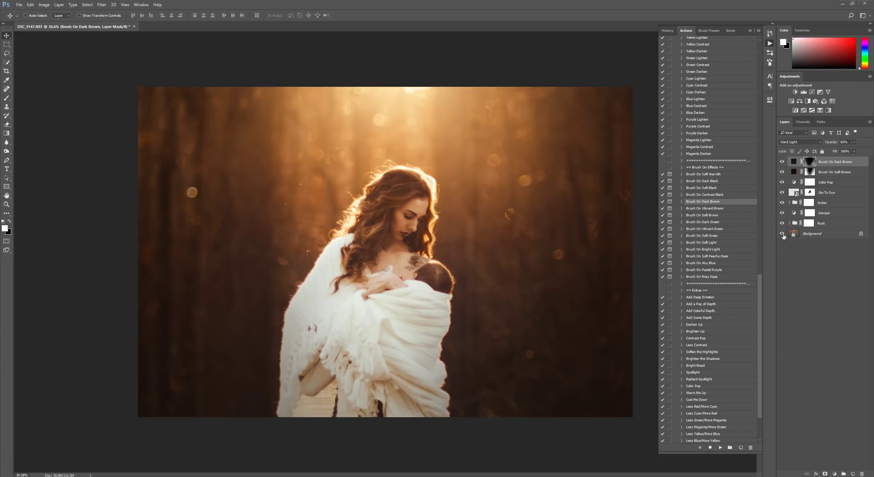